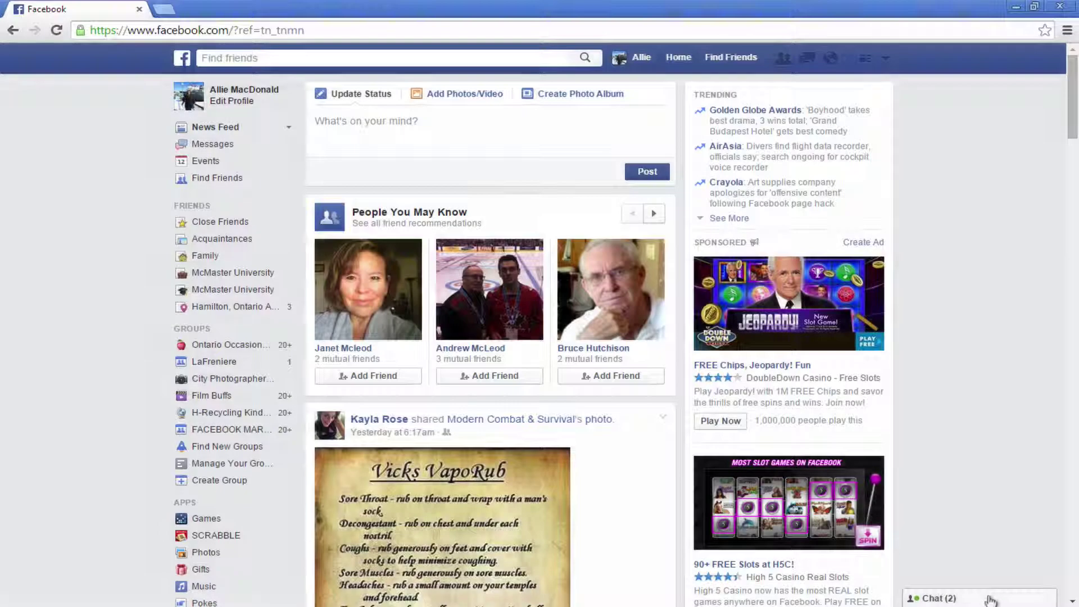
# Step: Open the Chat (2) sidebar listing six contacts, two online and four on mobile
pyautogui.click(993, 597)
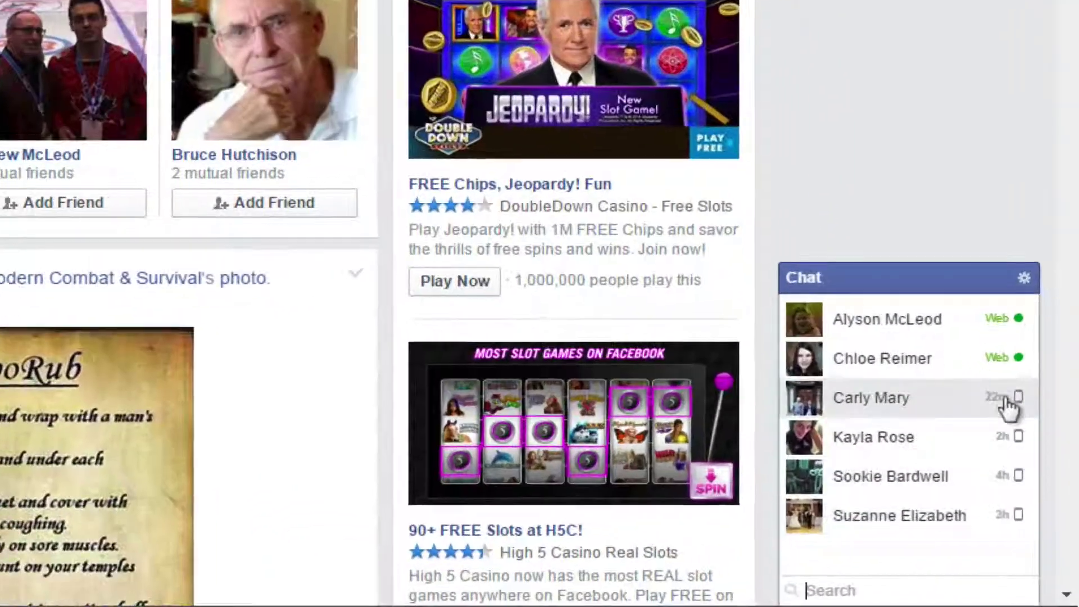
pyautogui.click(841, 584)
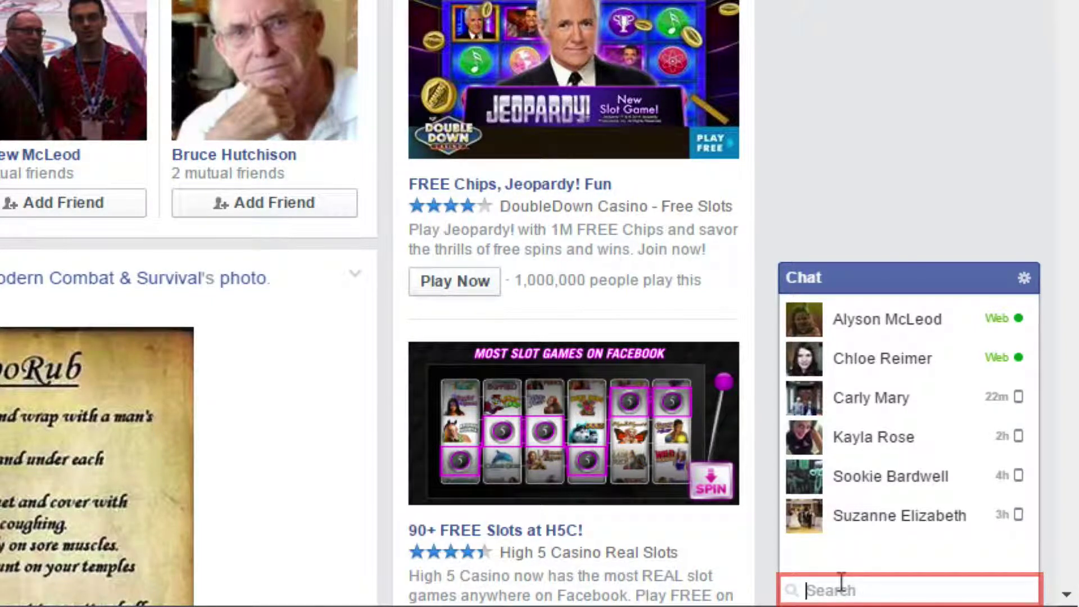
pyautogui.write('so')
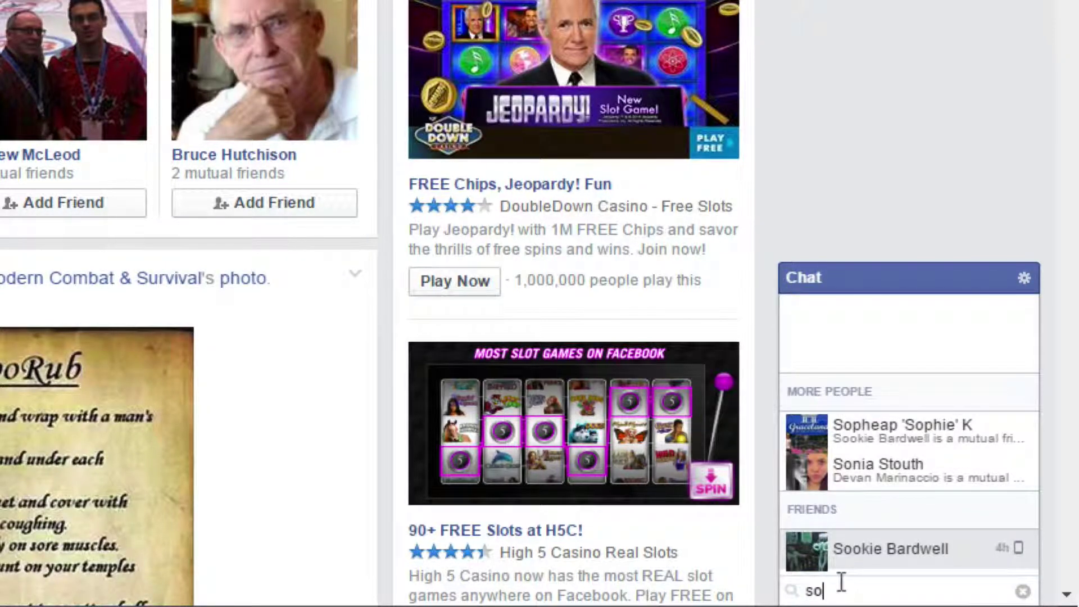
pyautogui.moveTo(827, 587); pyautogui.dragTo(797, 588)
pyautogui.press('BackSpace')
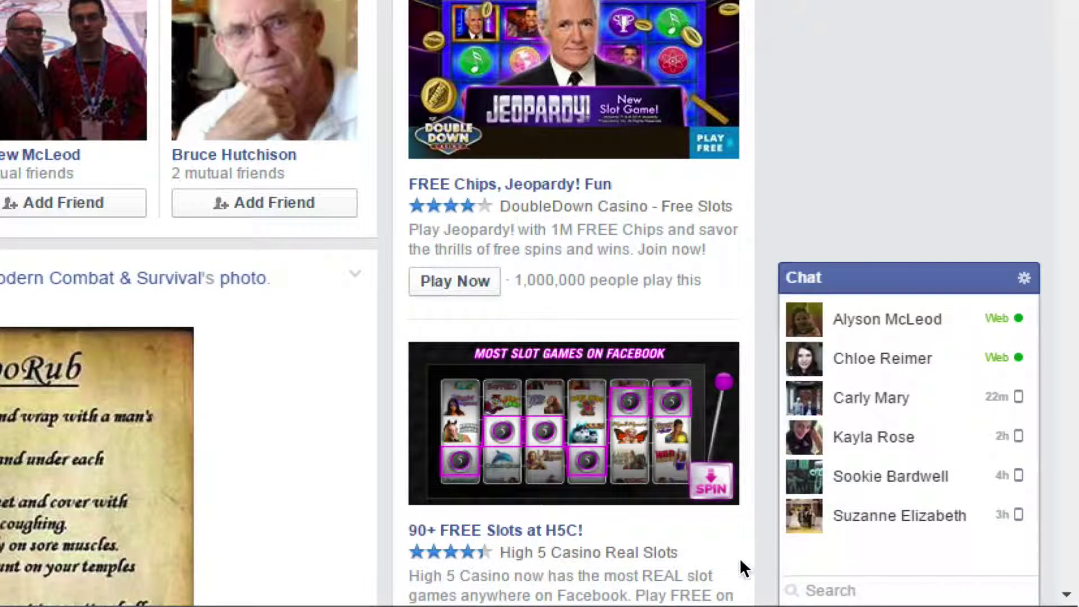
# Step: Open a chat with the top online friend and send 'H' and 'I heard you had the flu'
pyautogui.click(879, 319)
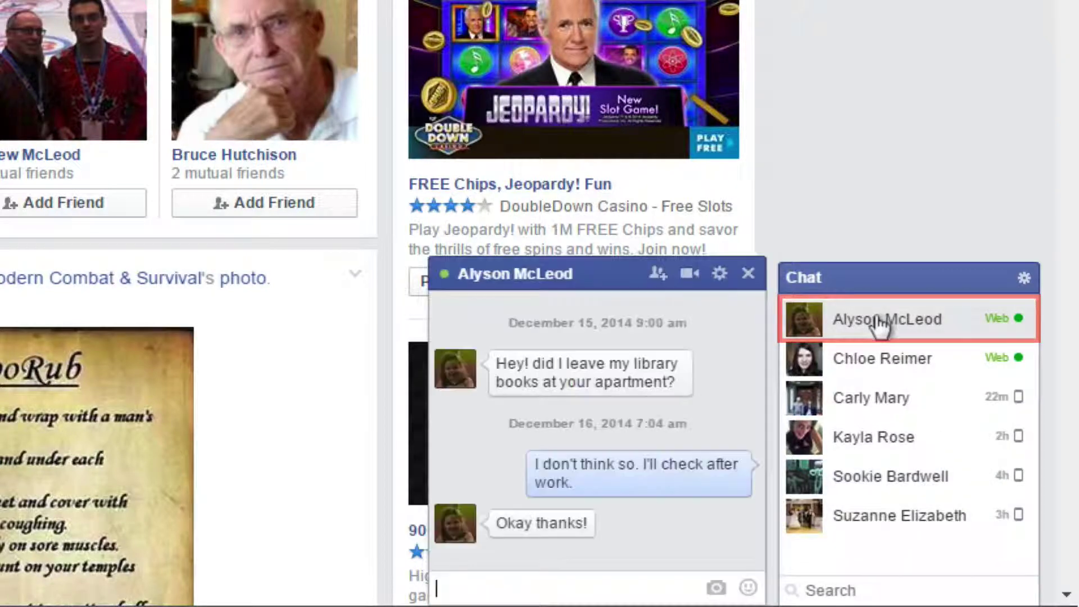
pyautogui.click(494, 586)
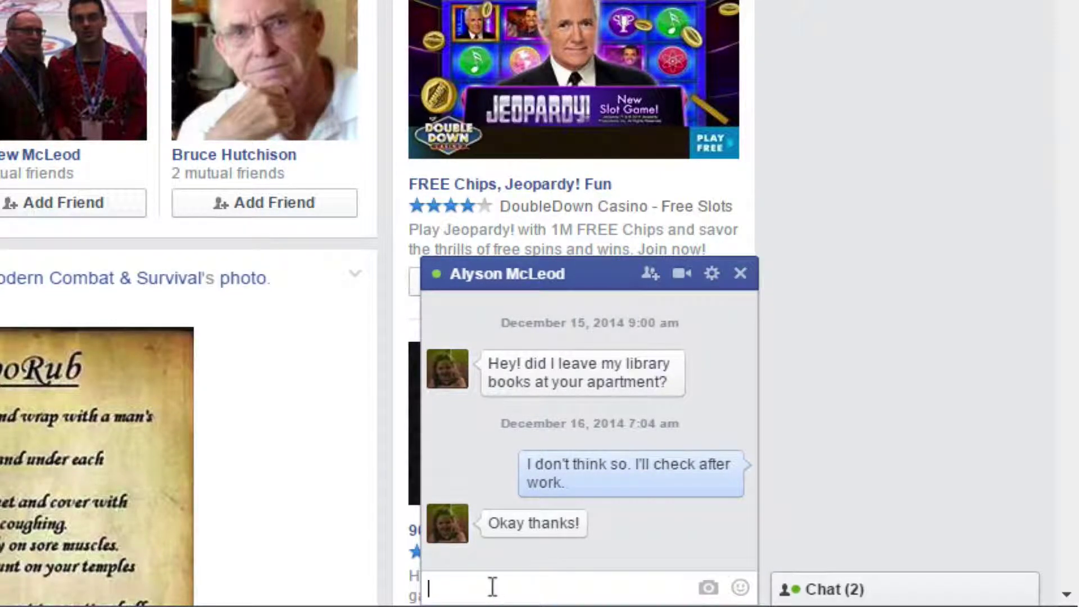
pyautogui.write('H')
pyautogui.press('Return')
pyautogui.write('I heard you ')
pyautogui.write('had the flu')
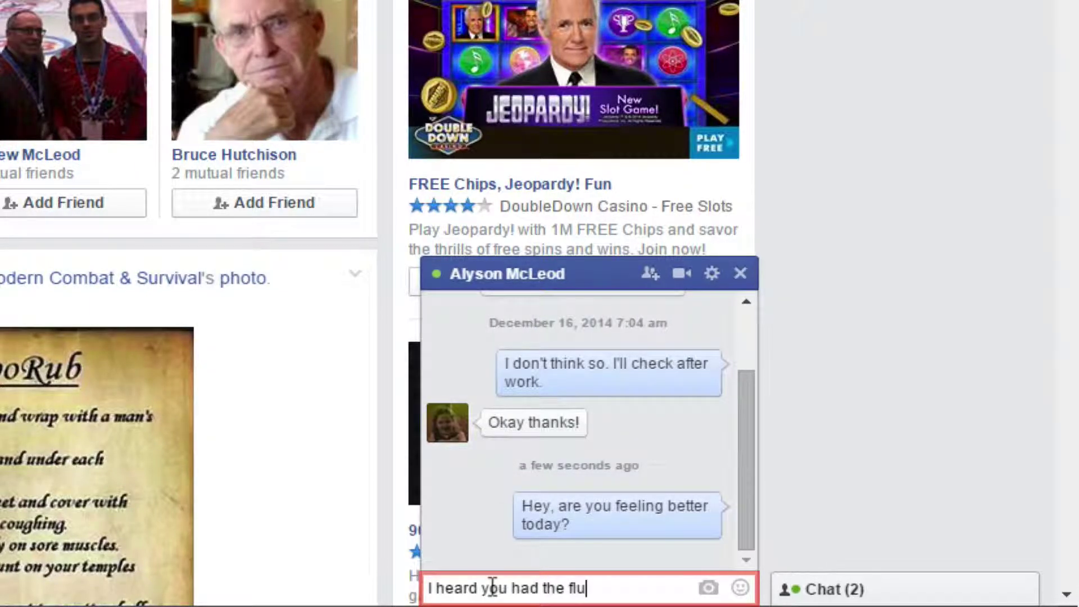
pyautogui.press('Return')
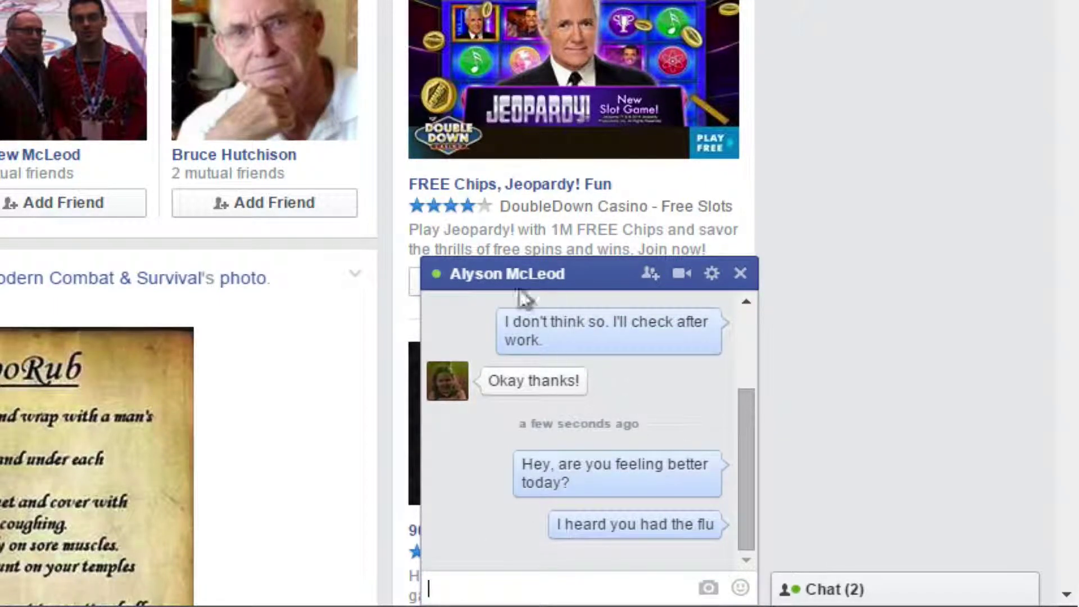
# Step: Minimize the conversation, restore it, and reply 'That's good!'
pyautogui.click(586, 274)
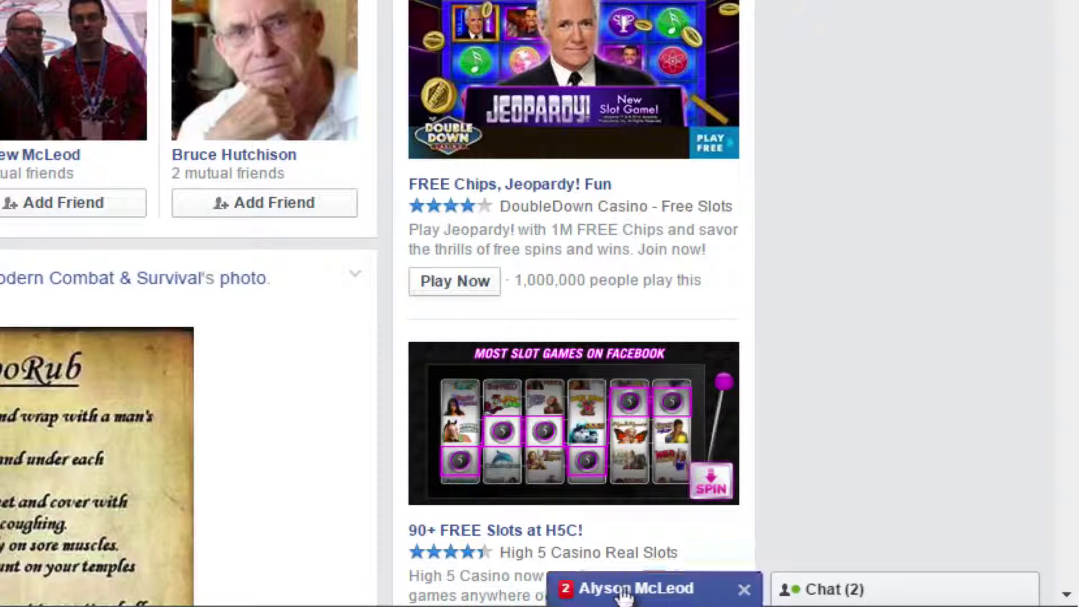
pyautogui.click(628, 591)
pyautogui.write("That's good!")
pyautogui.press('Return')
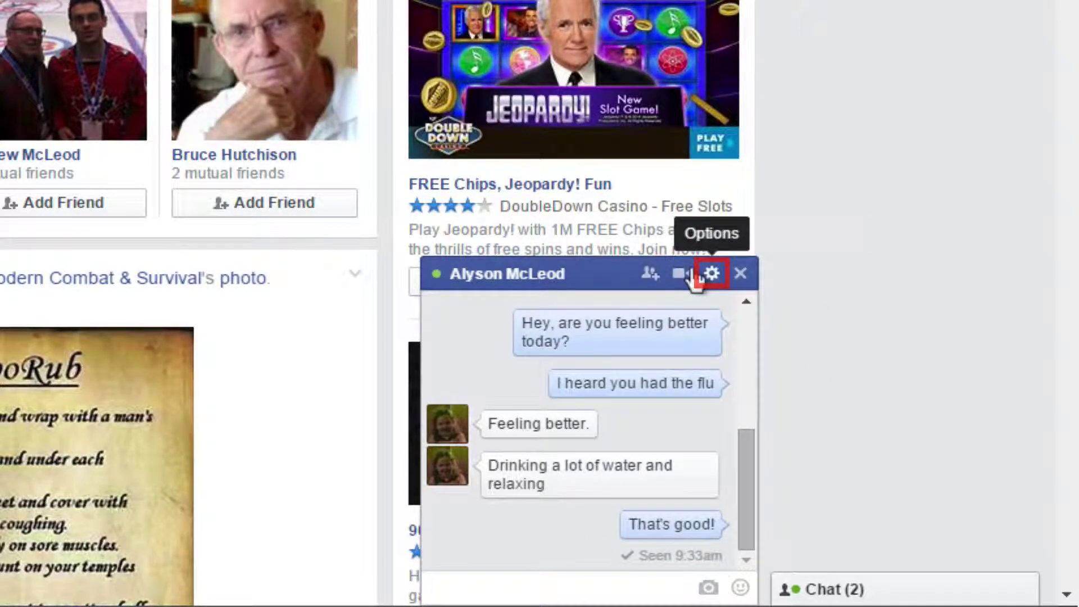
pyautogui.click(711, 274)
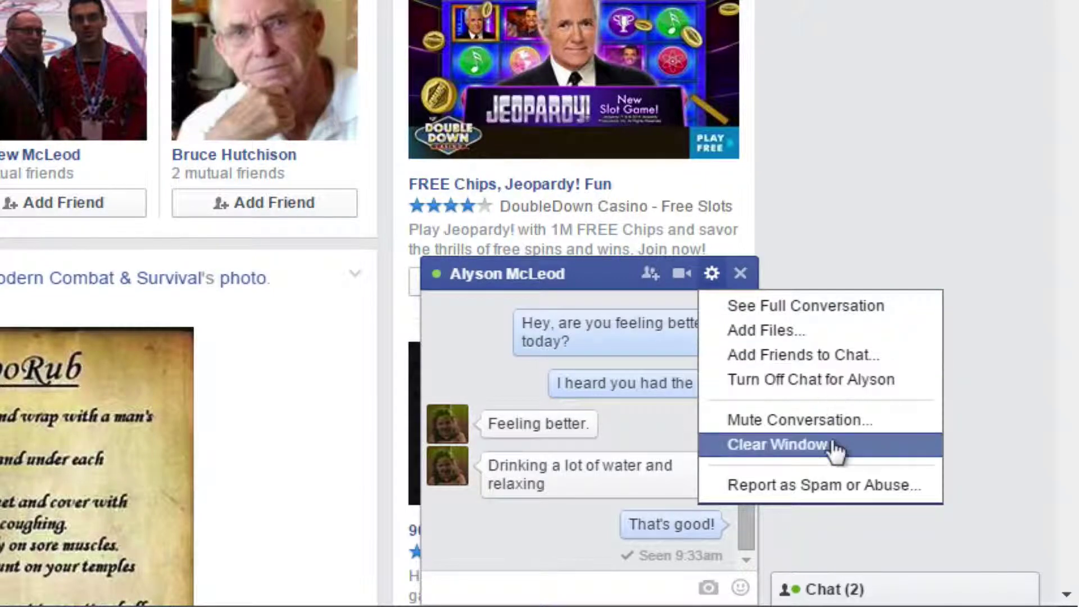
pyautogui.click(803, 421)
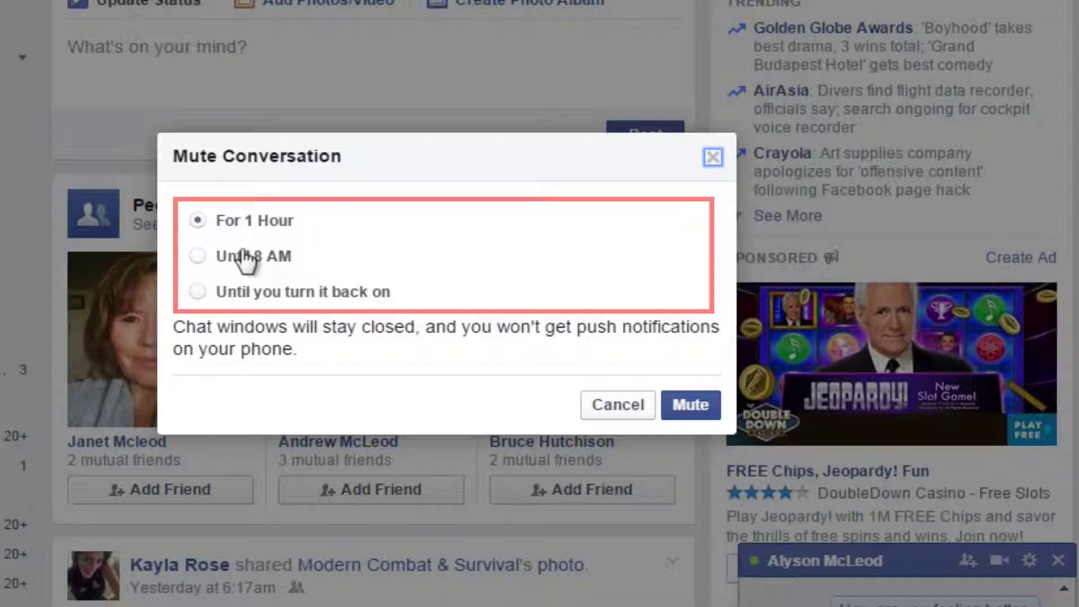
pyautogui.click(611, 404)
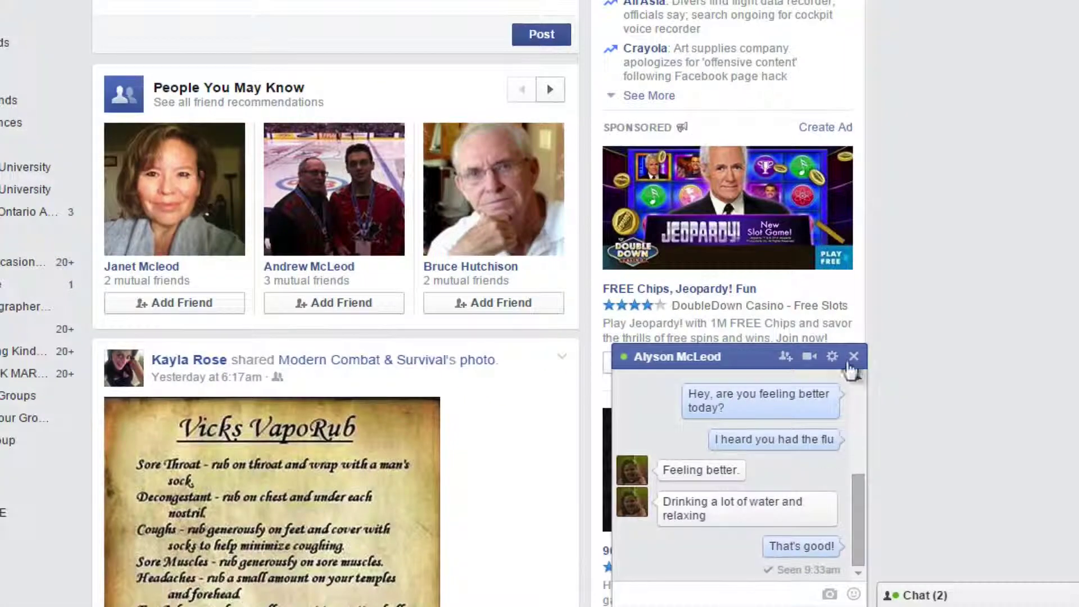
# Step: Reopen the top friend's chat from the sidebar, collapse the list, and view her profile
pyautogui.click(854, 356)
pyautogui.click(963, 595)
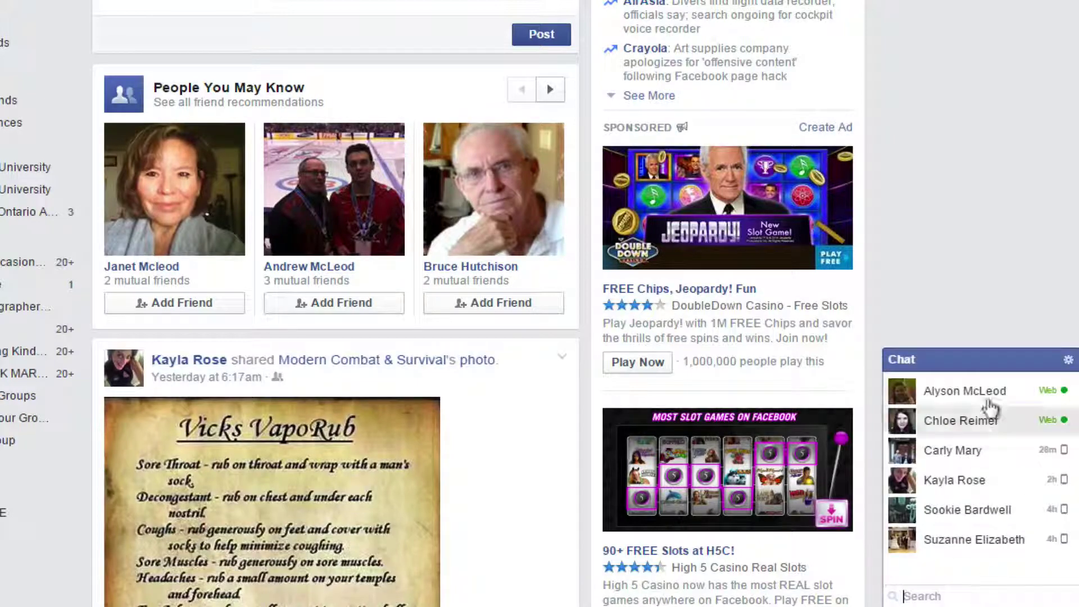
pyautogui.click(972, 389)
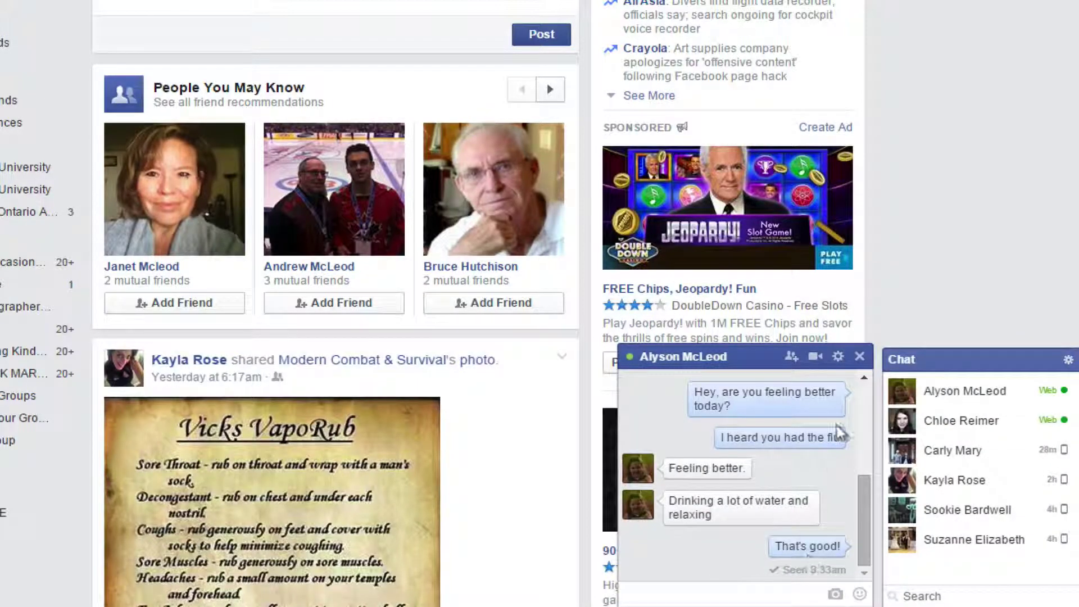
pyautogui.click(795, 573)
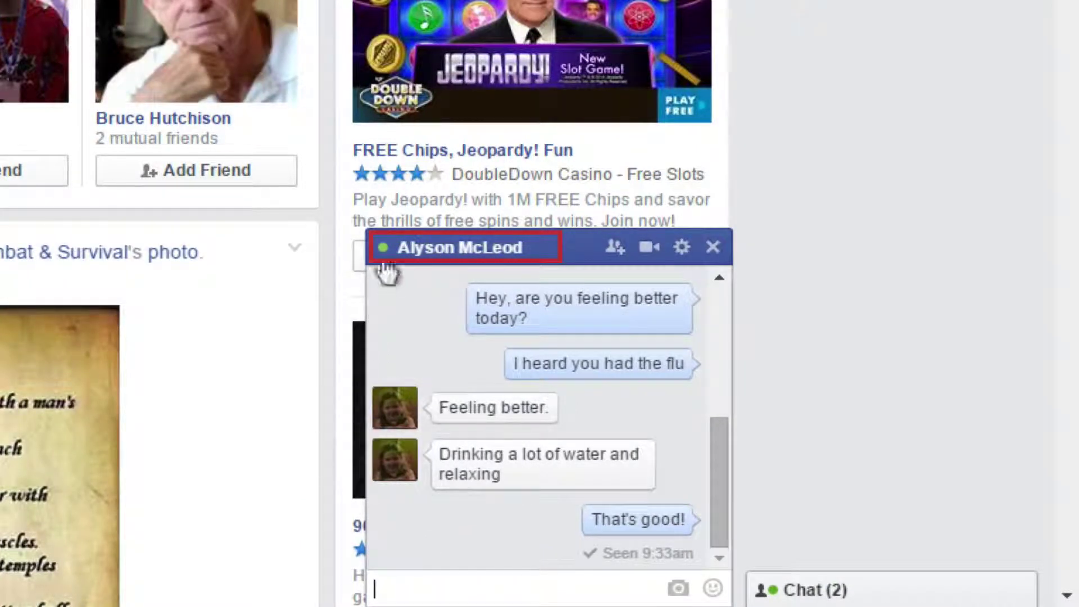
pyautogui.click(440, 247)
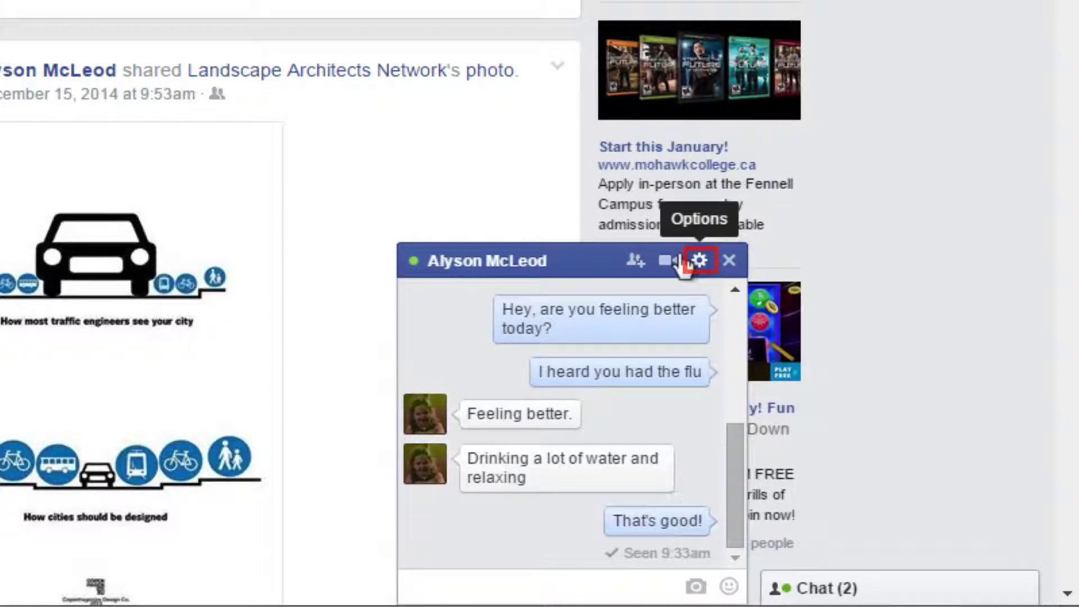
# Step: Add one suggested friend to the conversation to create a group chat
pyautogui.click(686, 260)
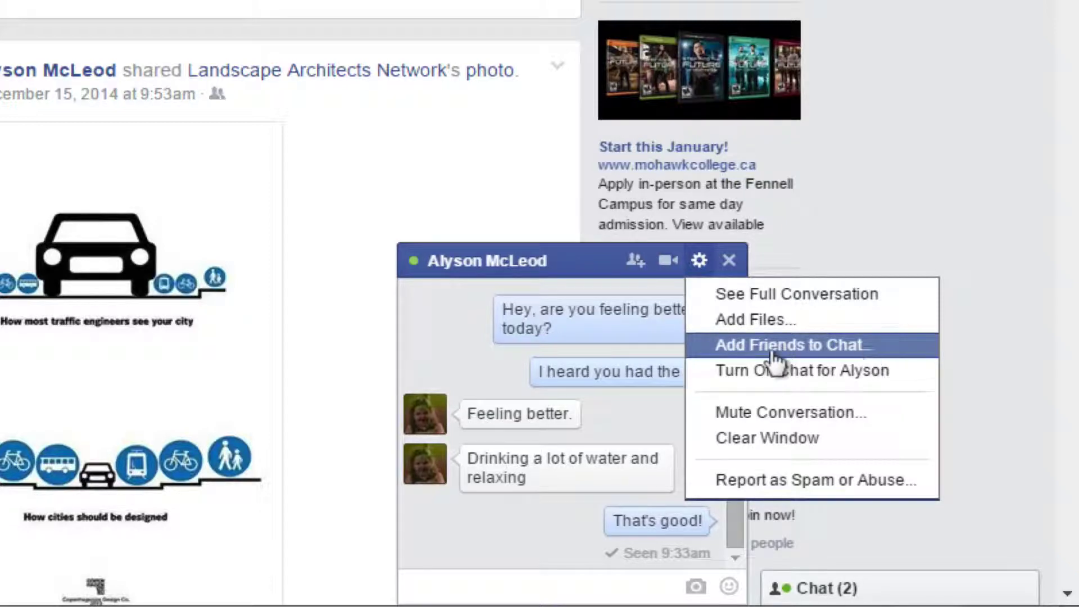
pyautogui.click(835, 351)
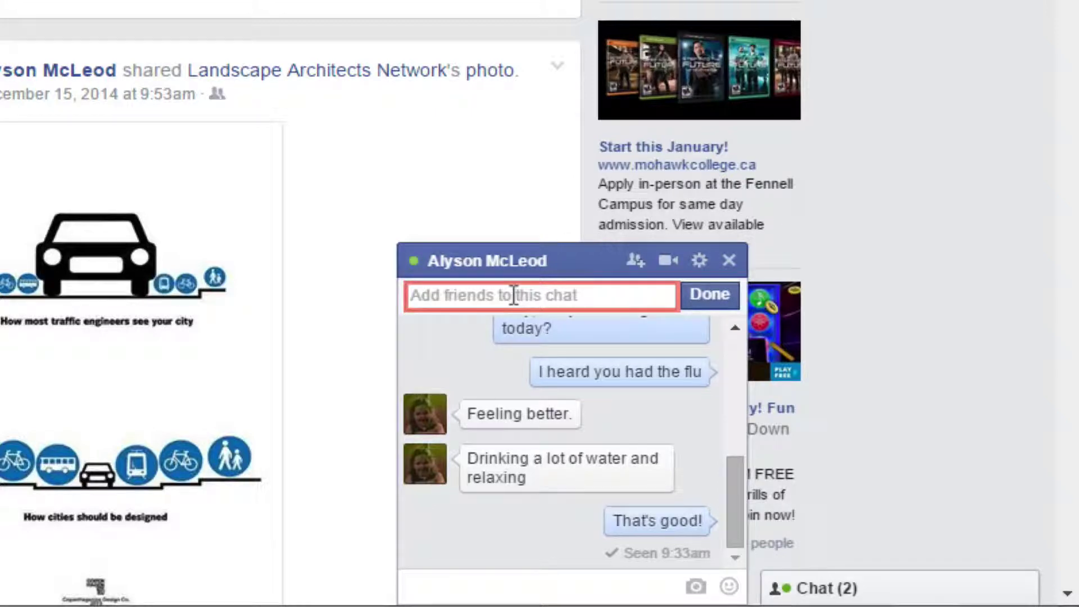
pyautogui.write('ch')
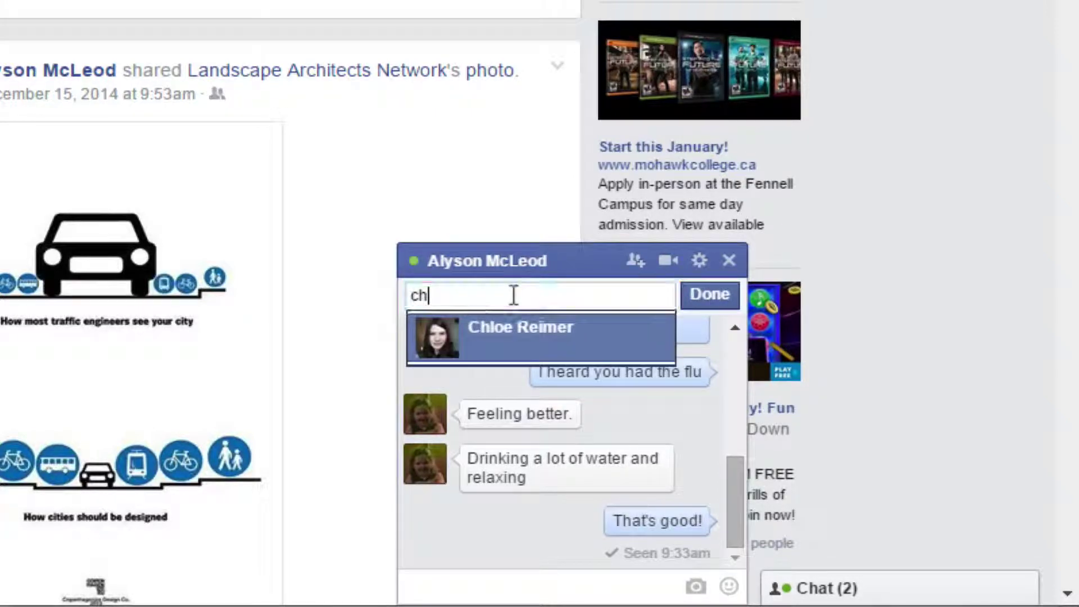
pyautogui.click(496, 340)
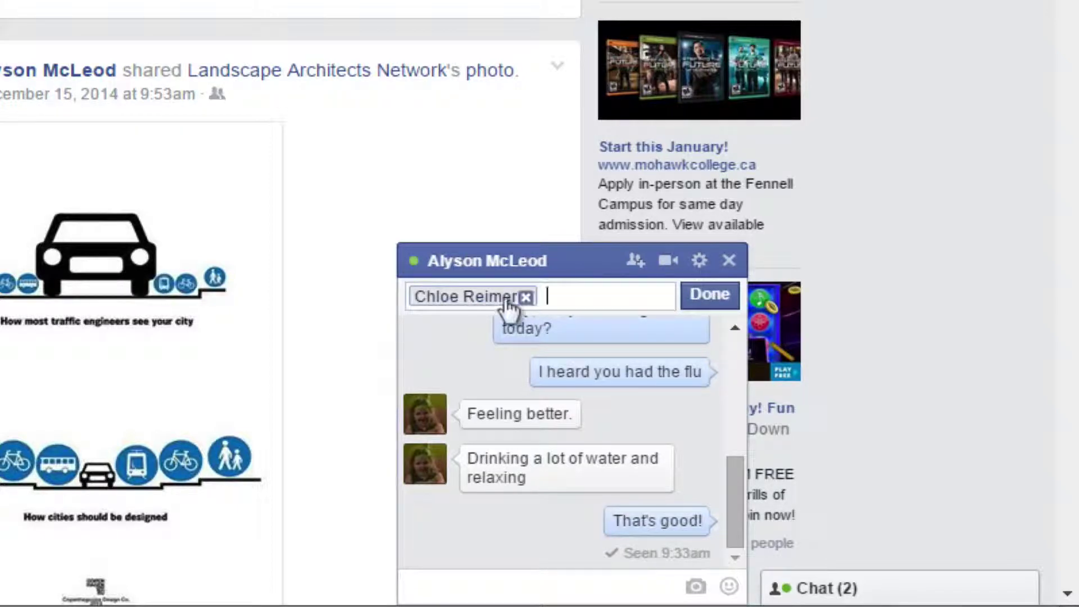
pyautogui.write('c')
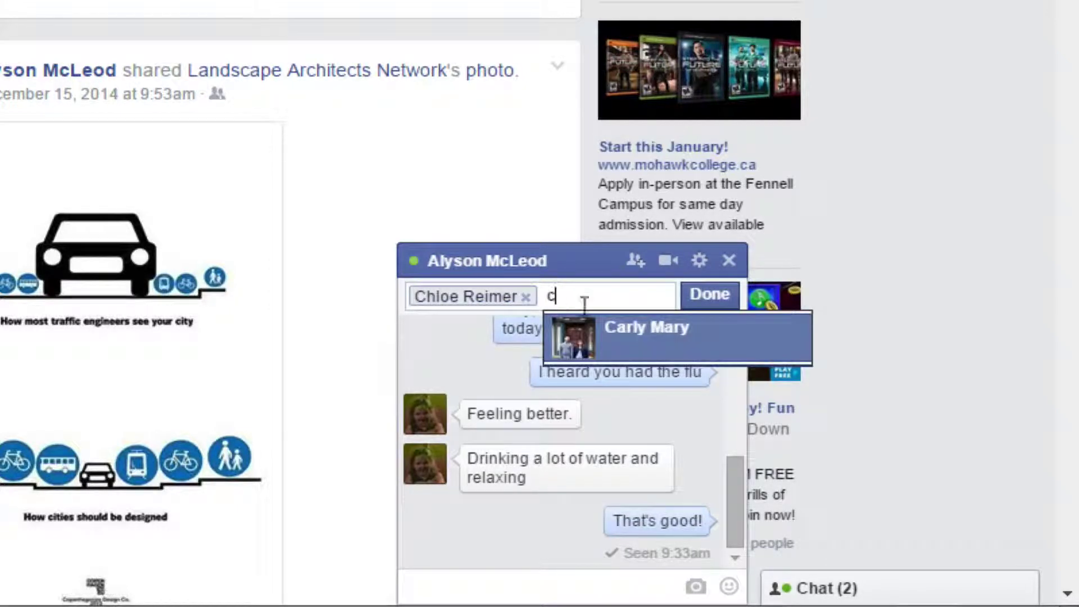
pyautogui.click(576, 338)
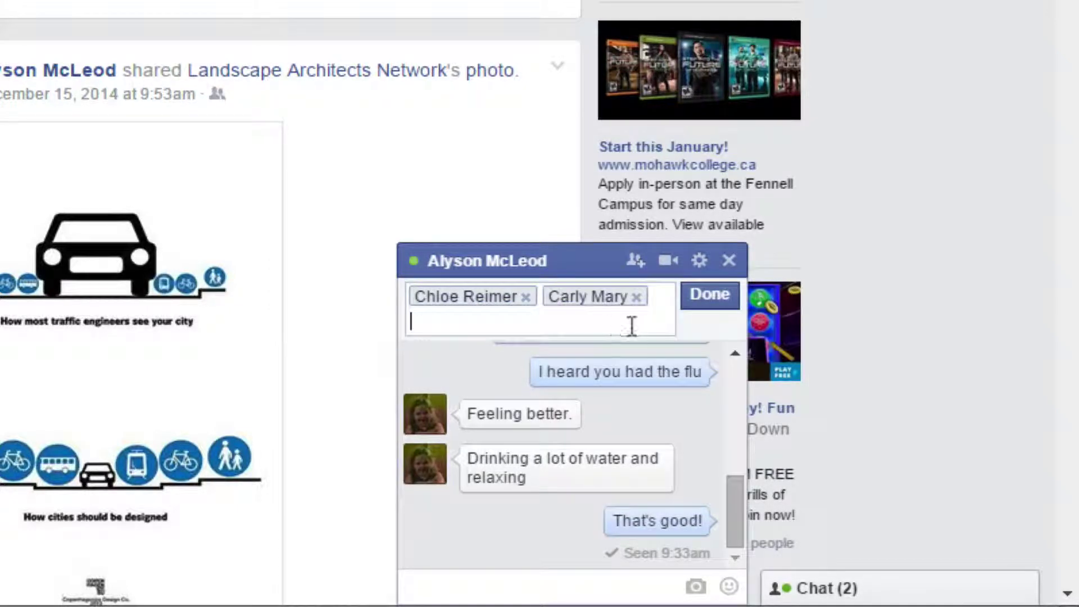
pyautogui.click(636, 297)
pyautogui.click(696, 299)
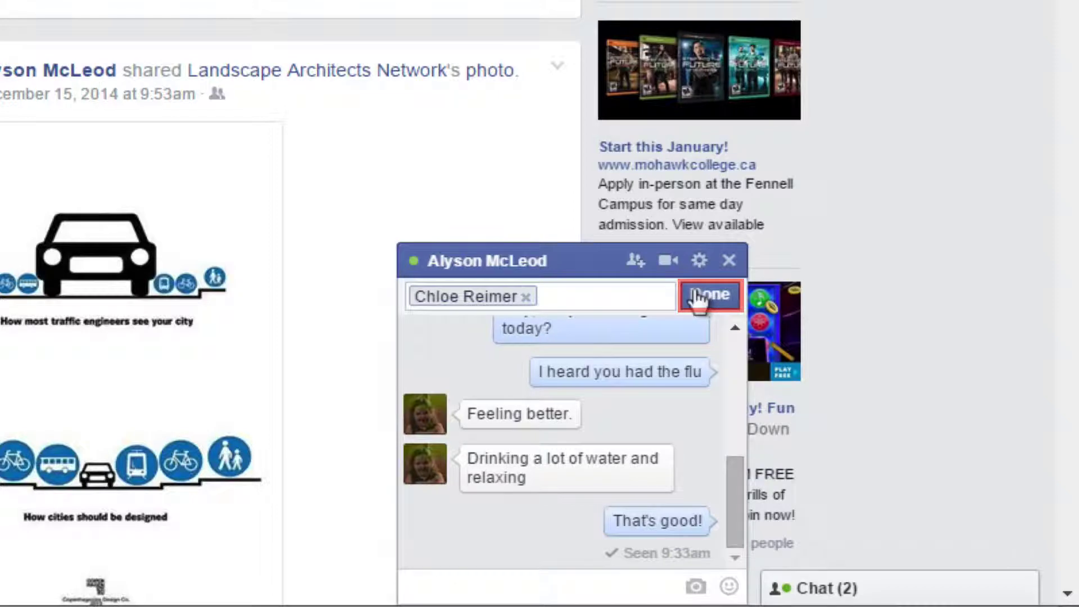
pyautogui.click(697, 299)
# Step: Send 'Hey everyone!' to the group and close the original one-on-one chat
pyautogui.write('Hey everyone!')
pyautogui.press('Return')
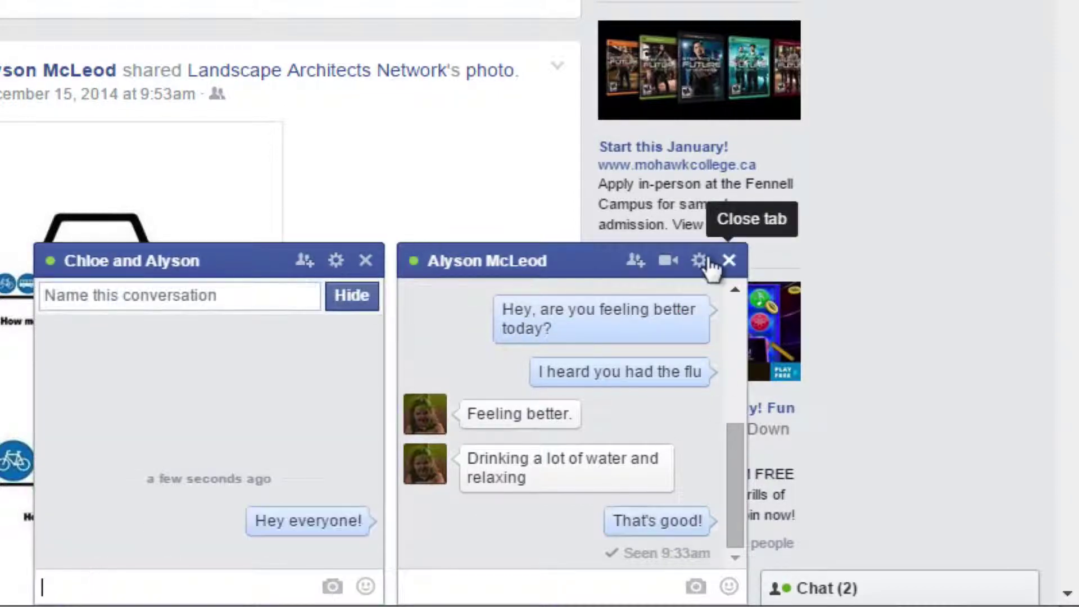
pyautogui.click(727, 260)
pyautogui.click(461, 584)
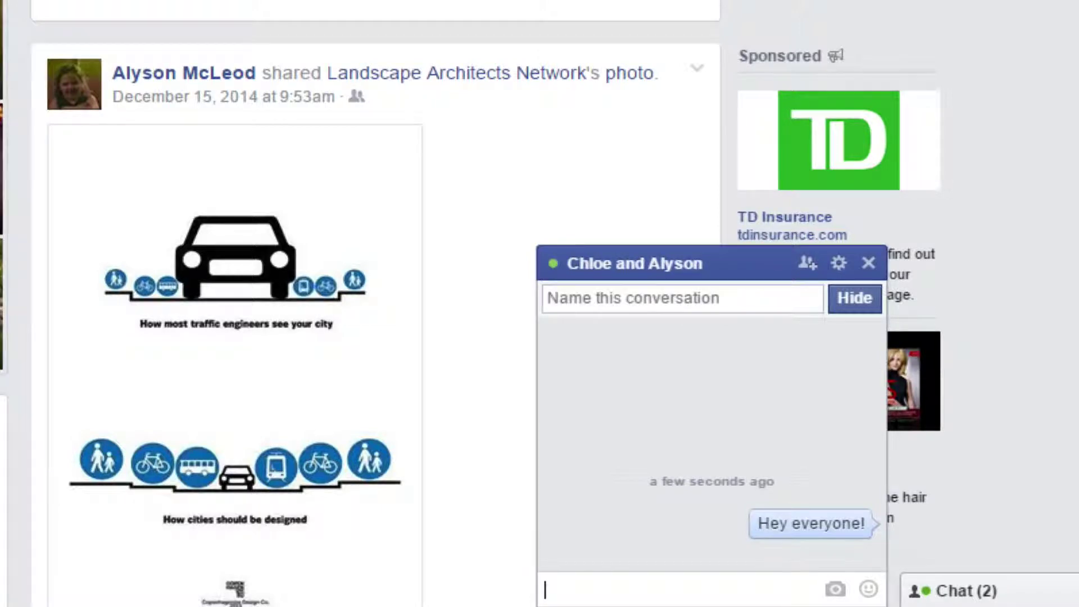
# Step: Leave the group conversation via its gear menu, confirm, and return to the chat list
pyautogui.click(839, 262)
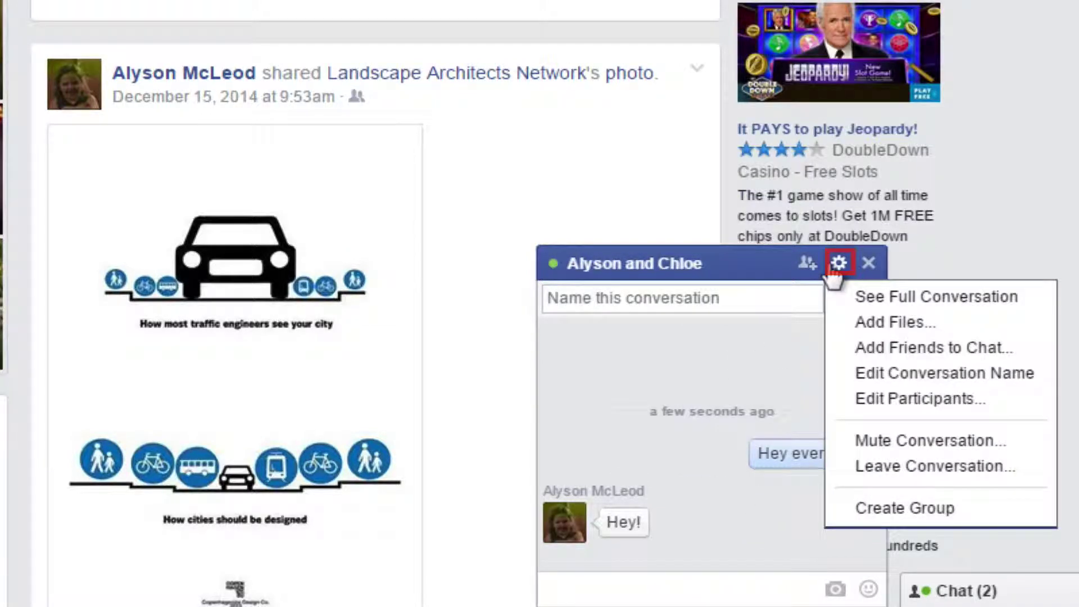
pyautogui.click(935, 467)
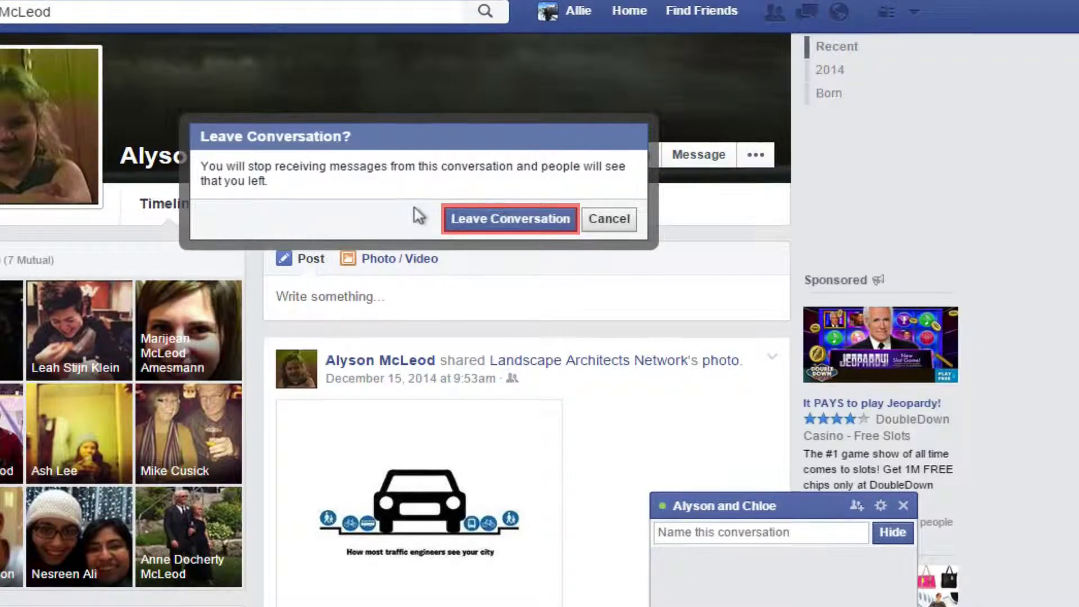
pyautogui.click(501, 218)
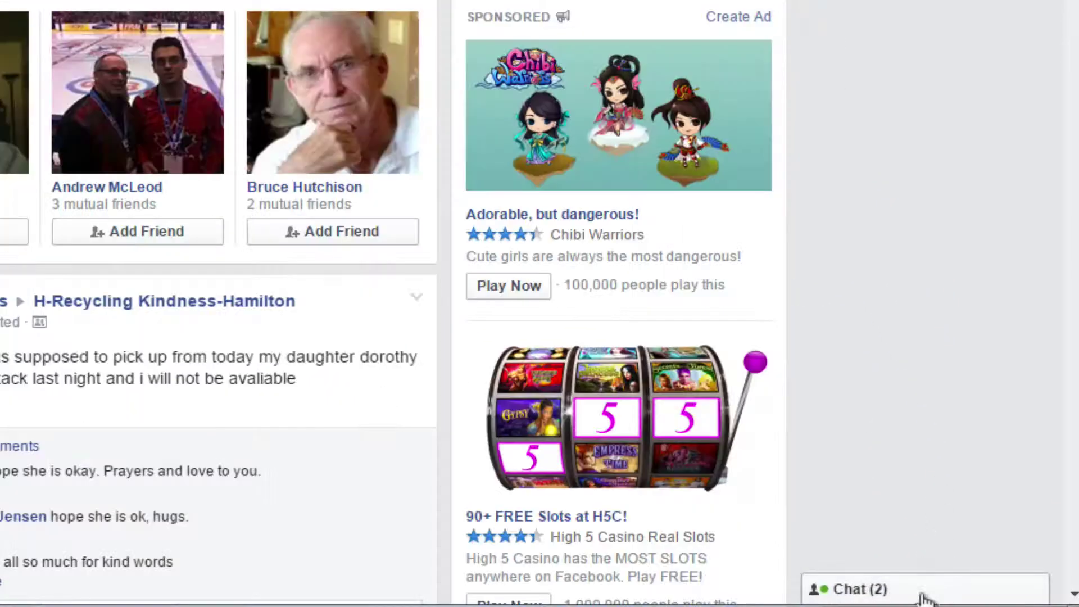
pyautogui.click(922, 592)
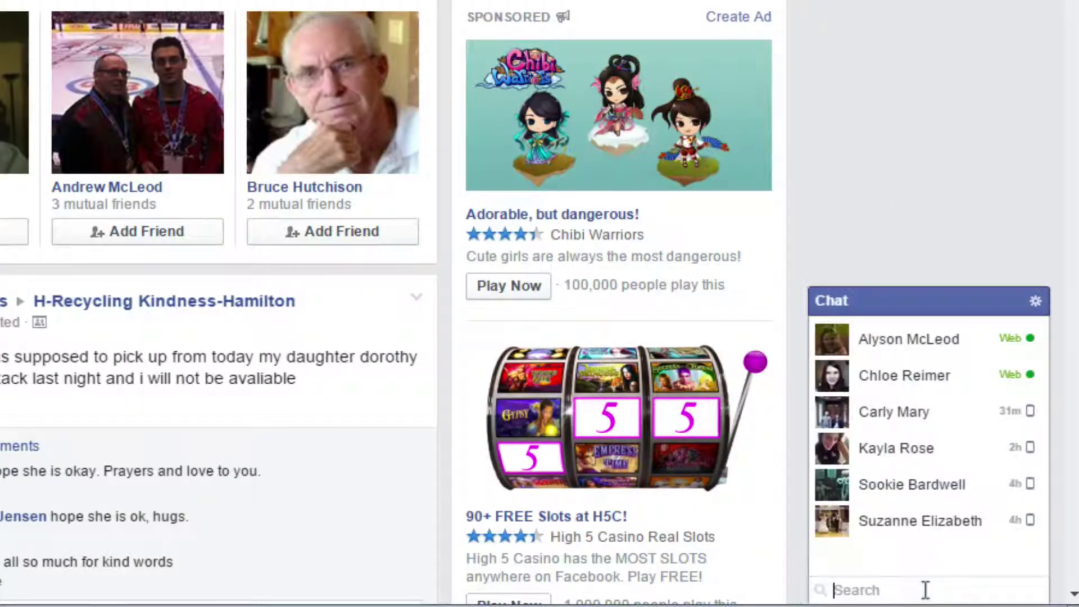
pyautogui.click(924, 345)
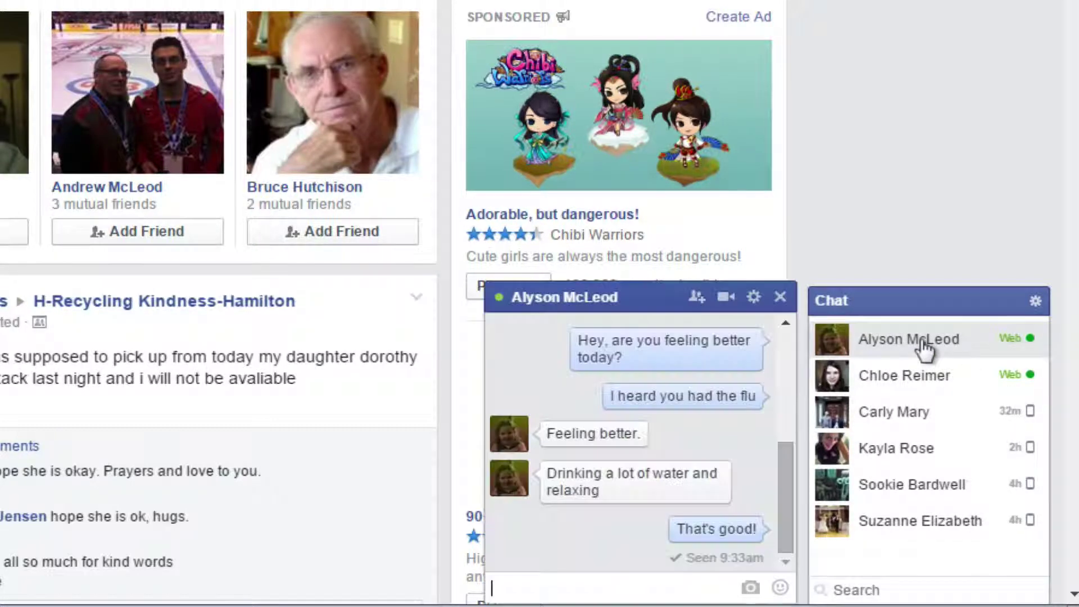
pyautogui.click(744, 299)
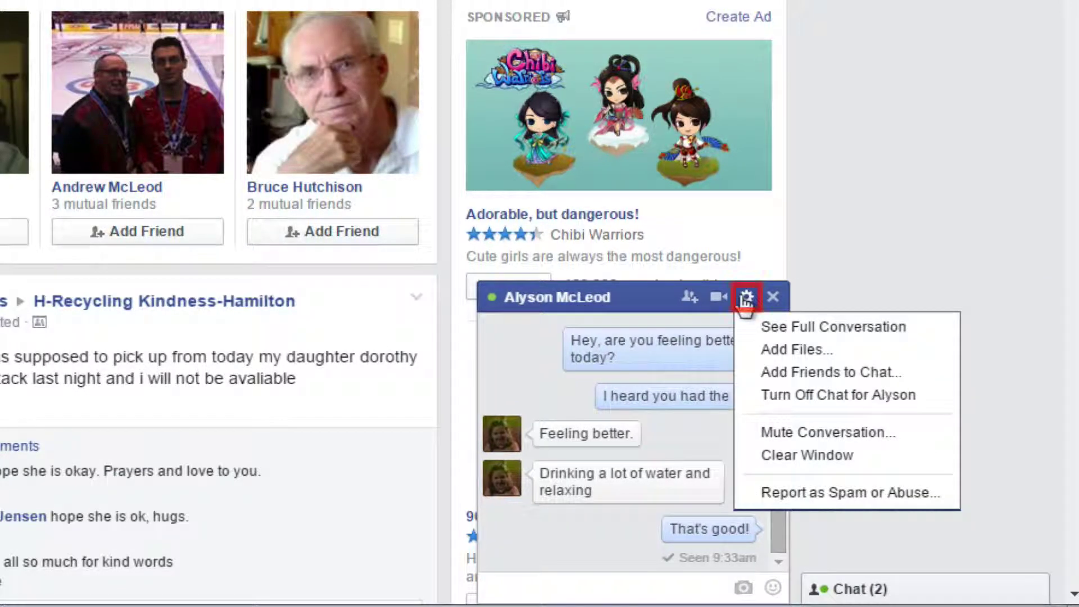
pyautogui.click(778, 351)
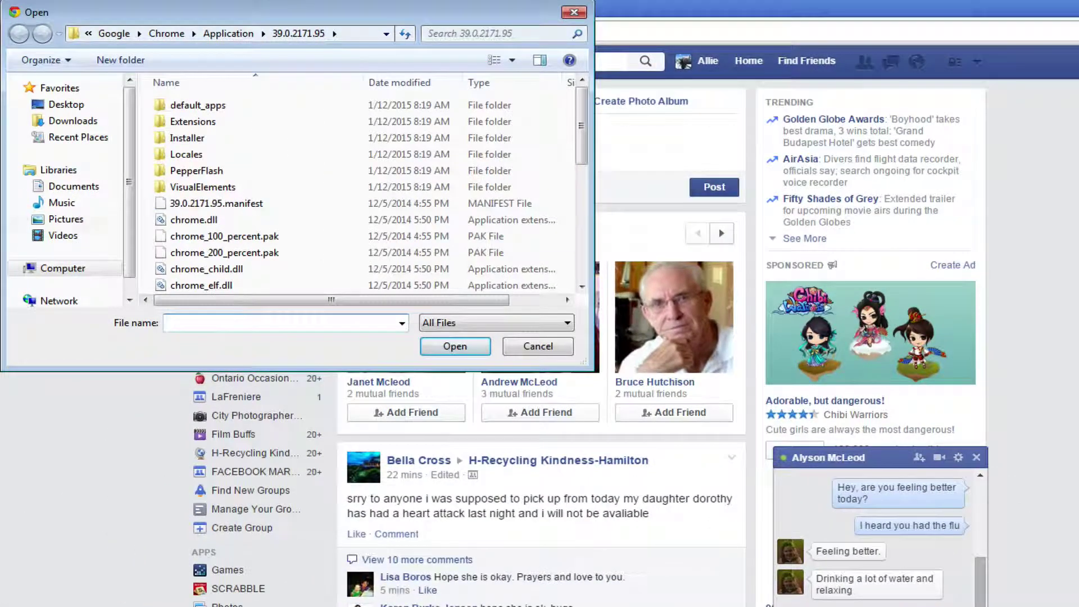
pyautogui.click(63, 105)
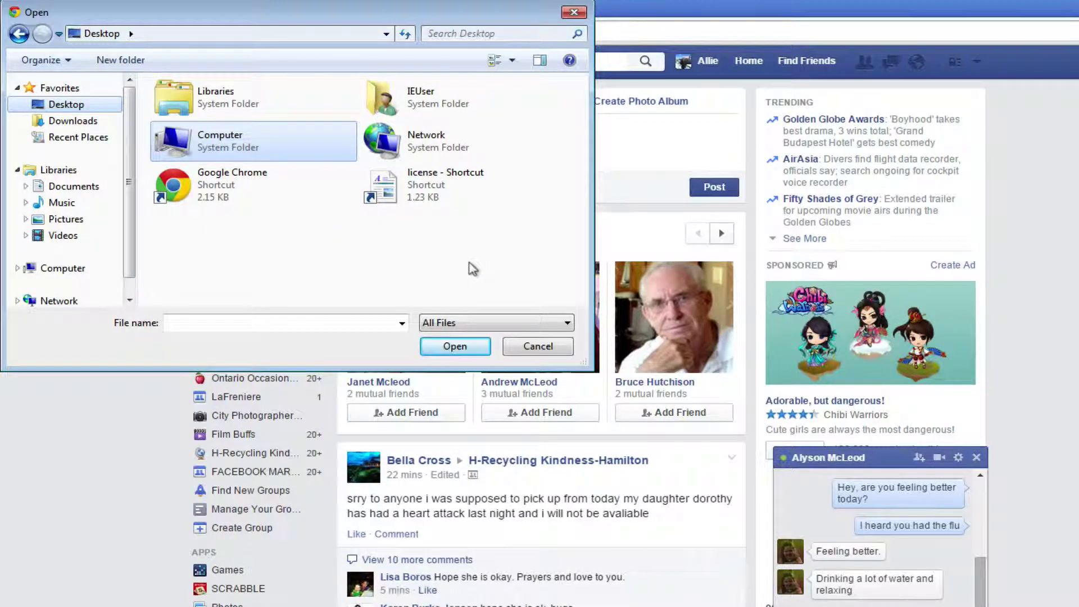
pyautogui.click(39, 186)
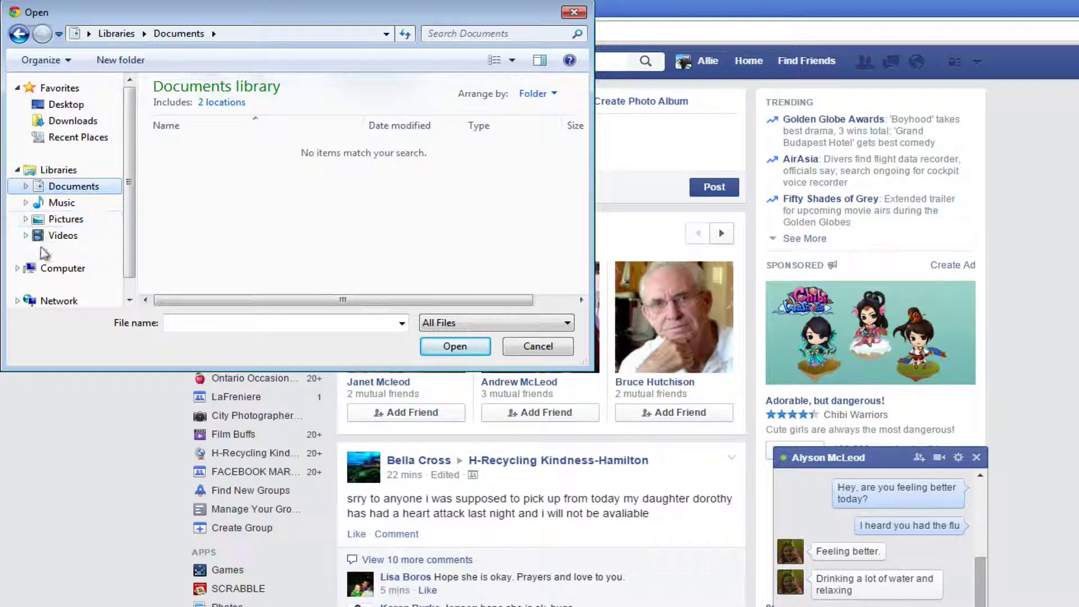
pyautogui.click(48, 219)
pyautogui.doubleClick(190, 166)
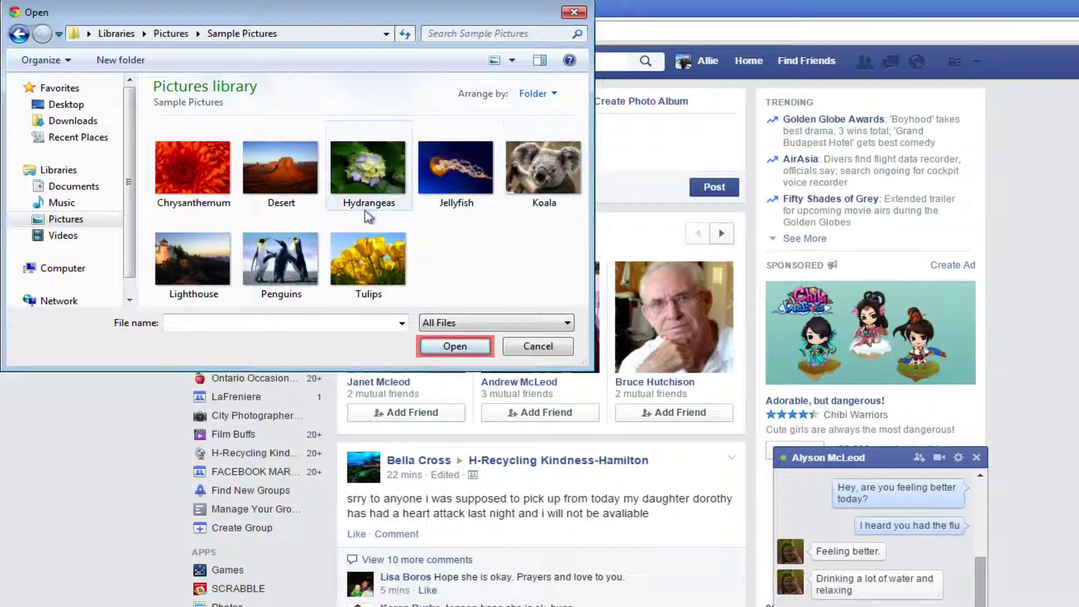
pyautogui.click(368, 262)
pyautogui.click(456, 345)
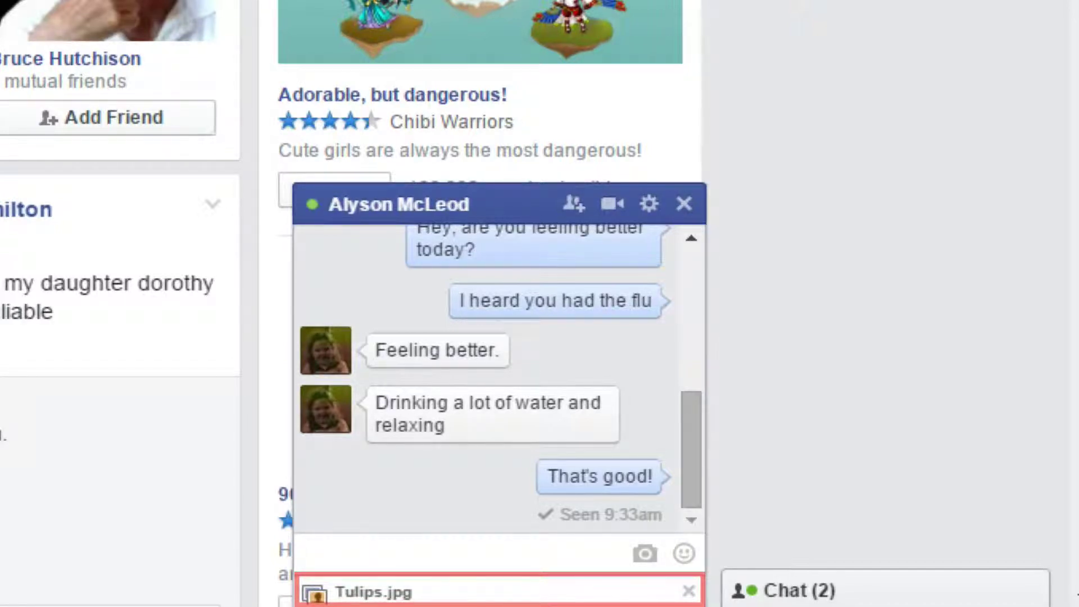
pyautogui.click(688, 590)
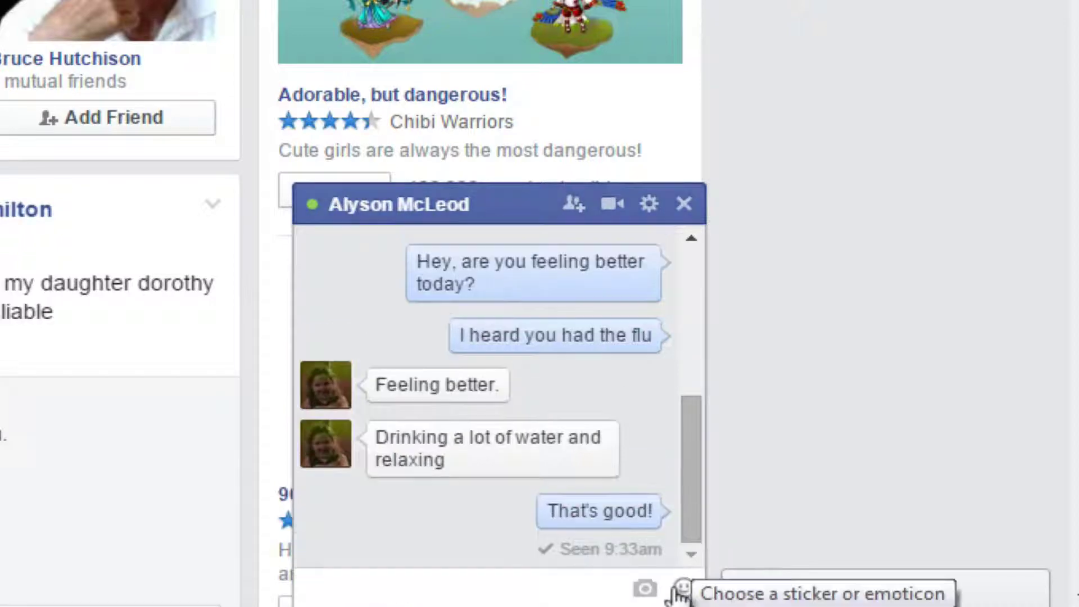
pyautogui.click(677, 206)
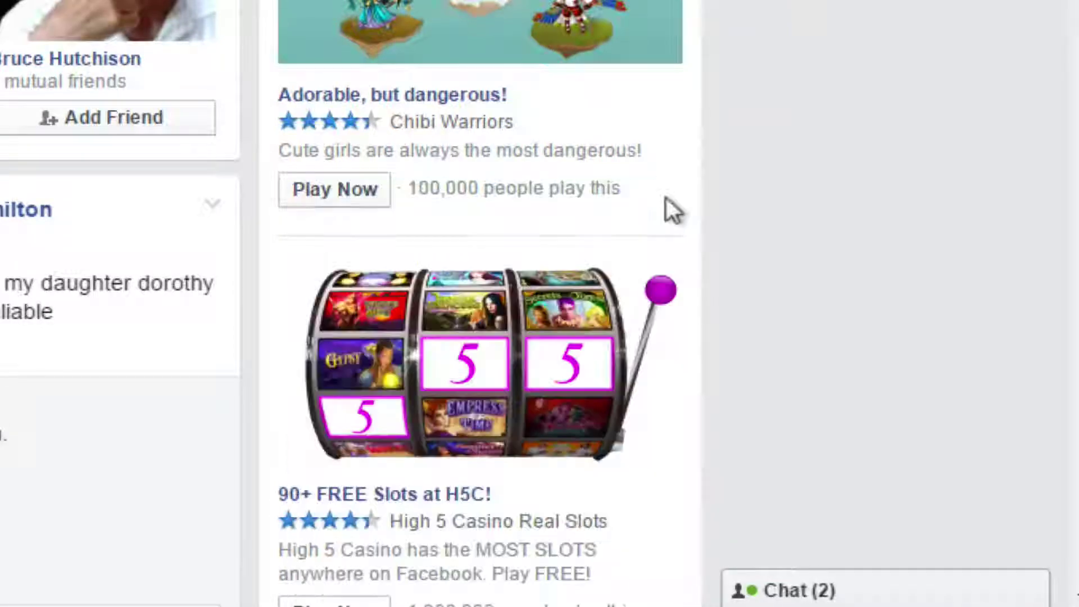
pyautogui.click(861, 584)
# Step: In Advanced Settings, choose 'Turn off chat for only some friends', add one friend, and save
pyautogui.click(1028, 210)
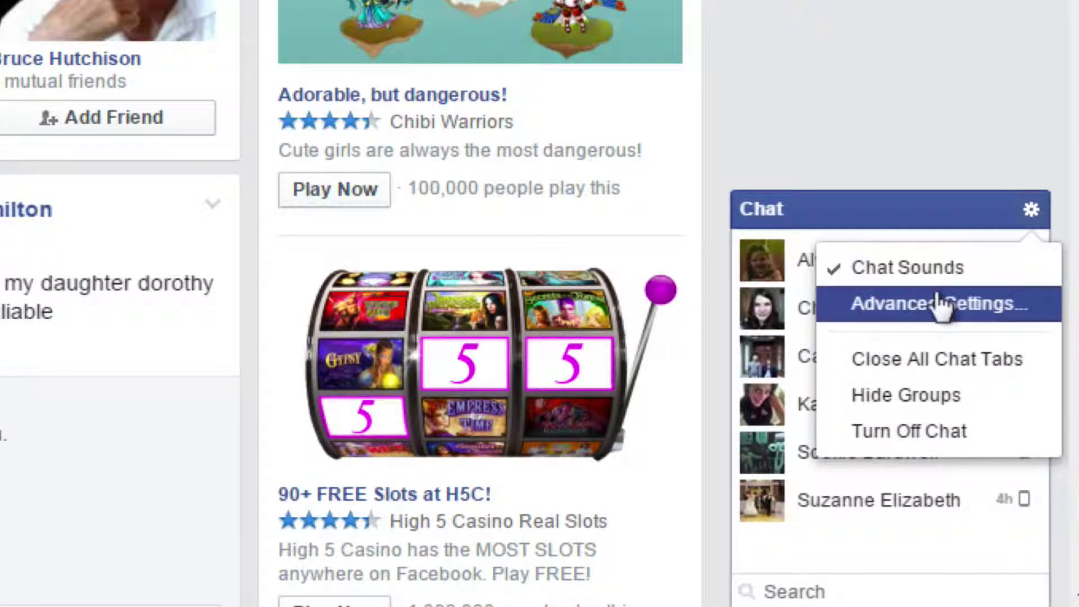
pyautogui.click(873, 437)
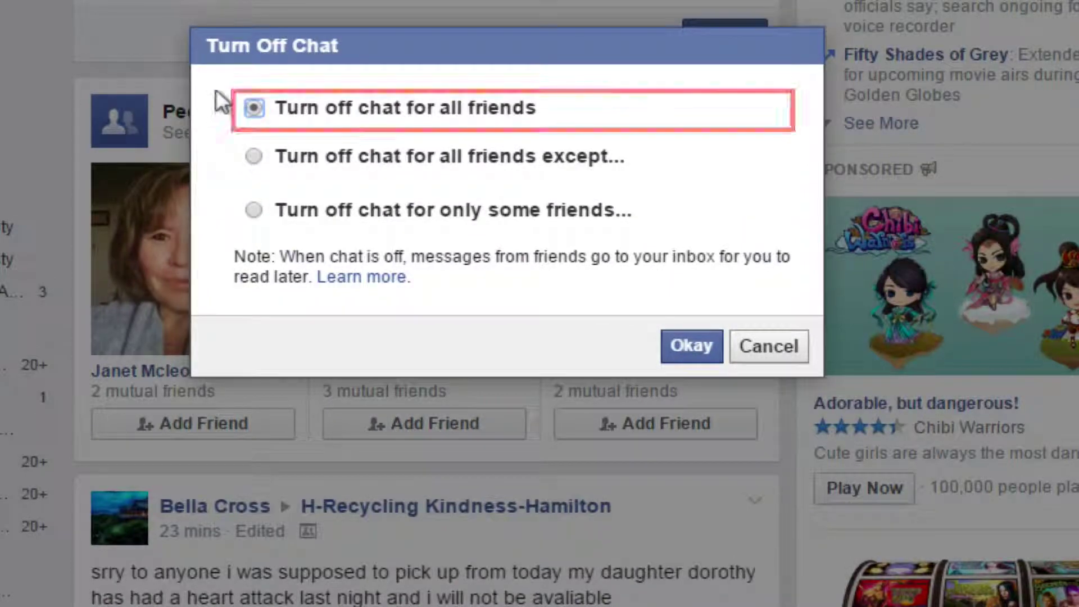
pyautogui.click(253, 157)
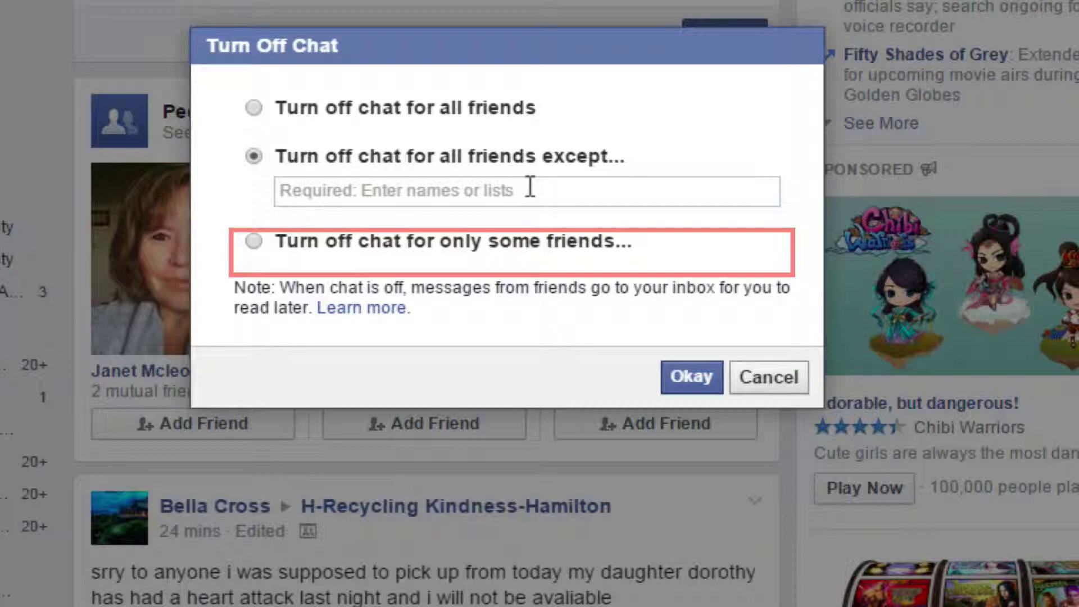
pyautogui.write('carl')
pyautogui.click(465, 231)
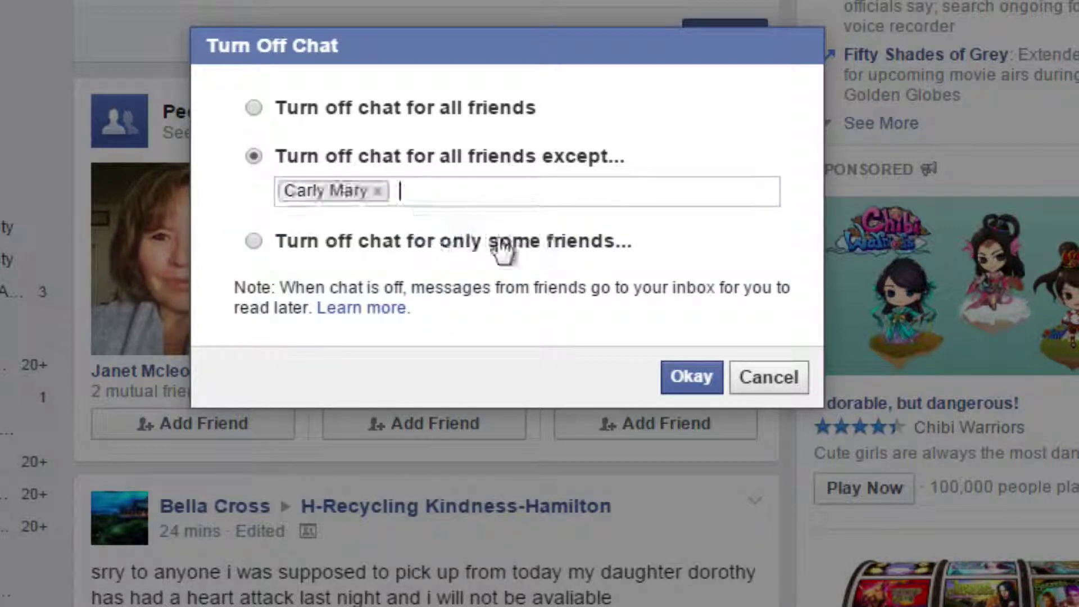
pyautogui.click(377, 192)
pyautogui.click(253, 241)
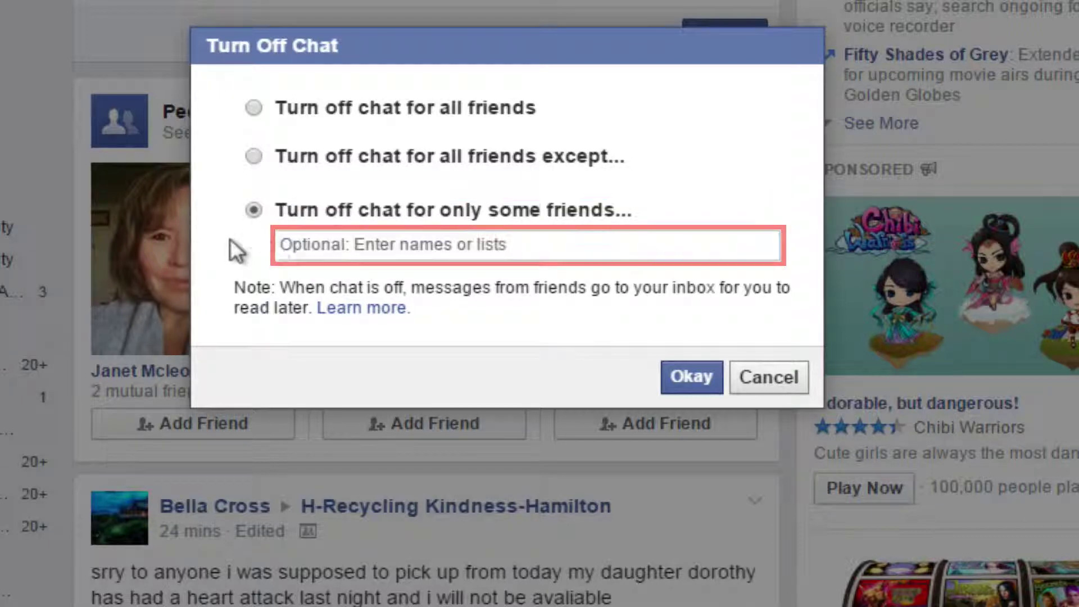
pyautogui.click(286, 236)
pyautogui.write('c')
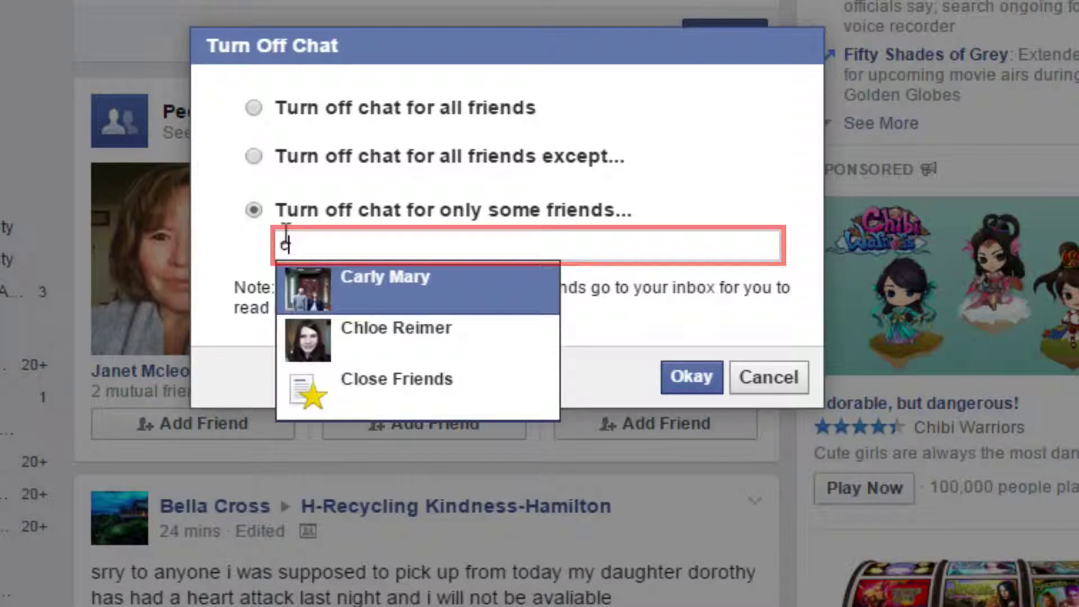
pyautogui.click(327, 326)
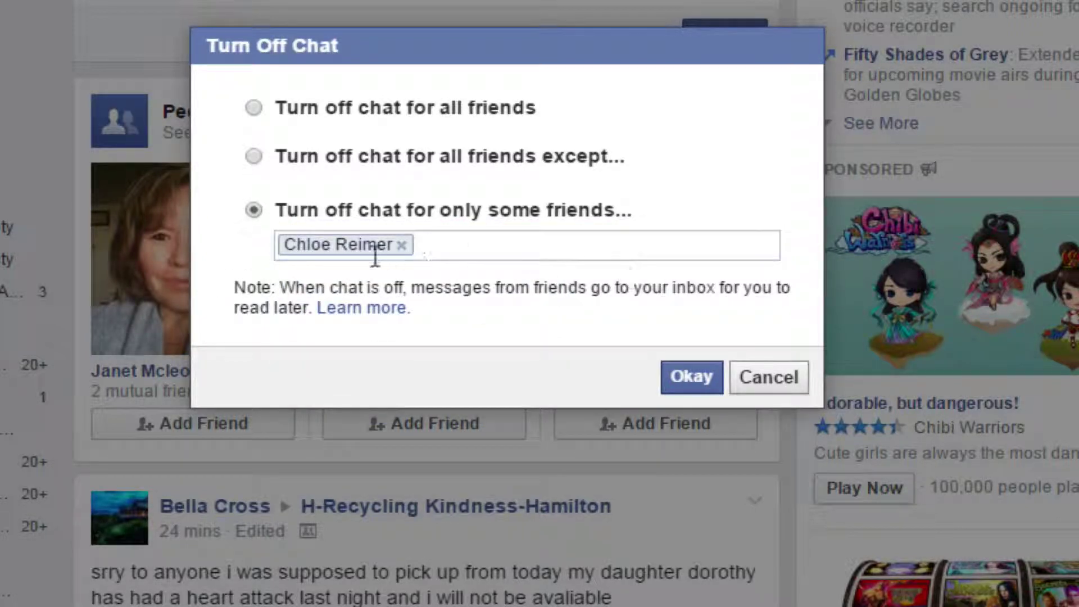
pyautogui.click(664, 379)
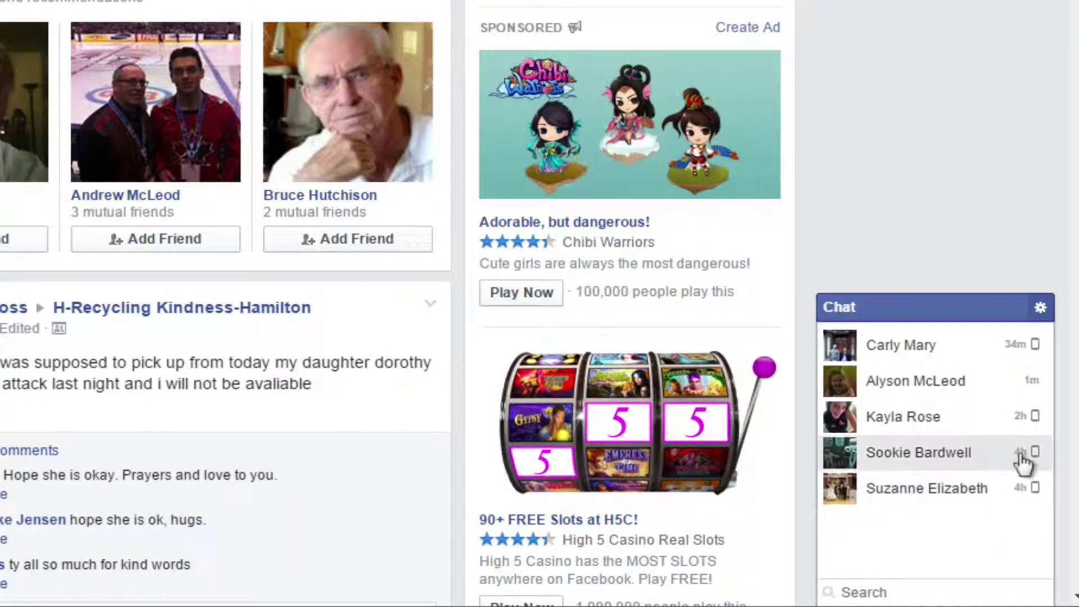
# Step: Reopen Turn Off Chat from the chat gear, showing one friend under 'only some friends'
pyautogui.click(1040, 307)
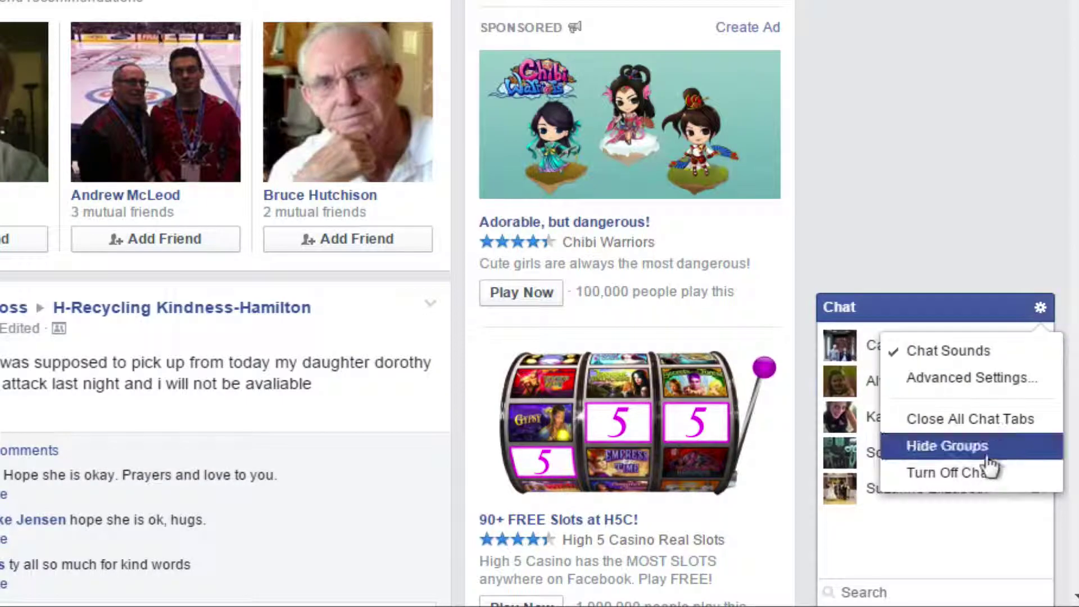
pyautogui.click(956, 473)
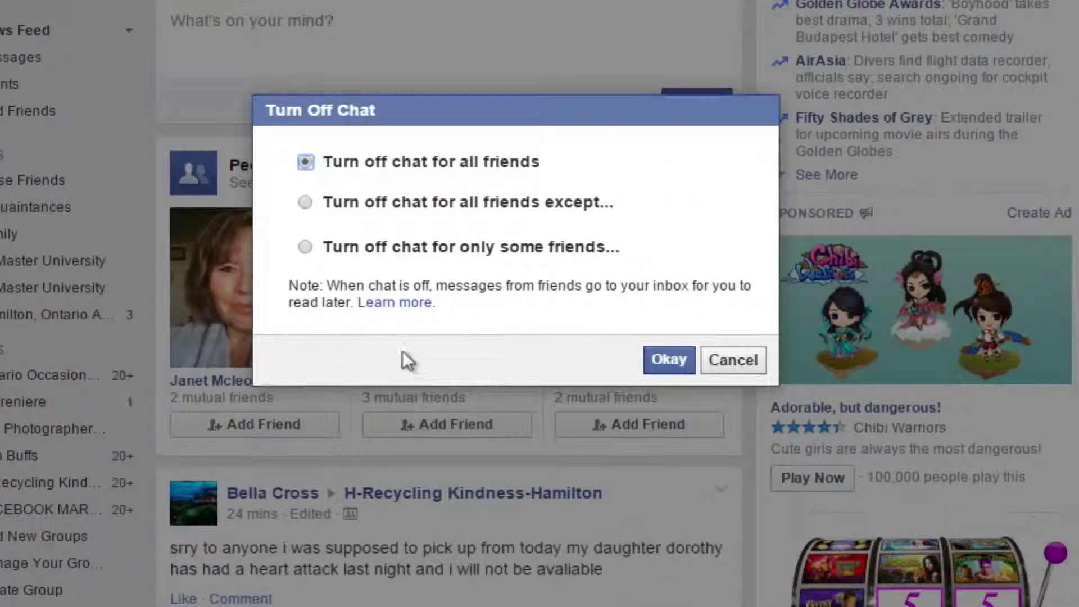
pyautogui.click(303, 248)
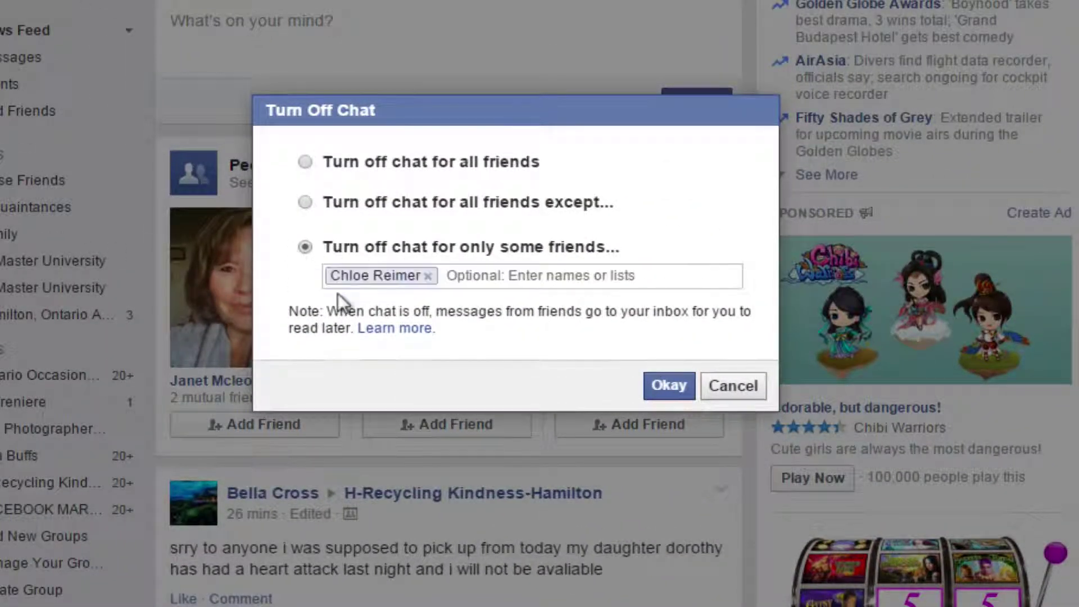